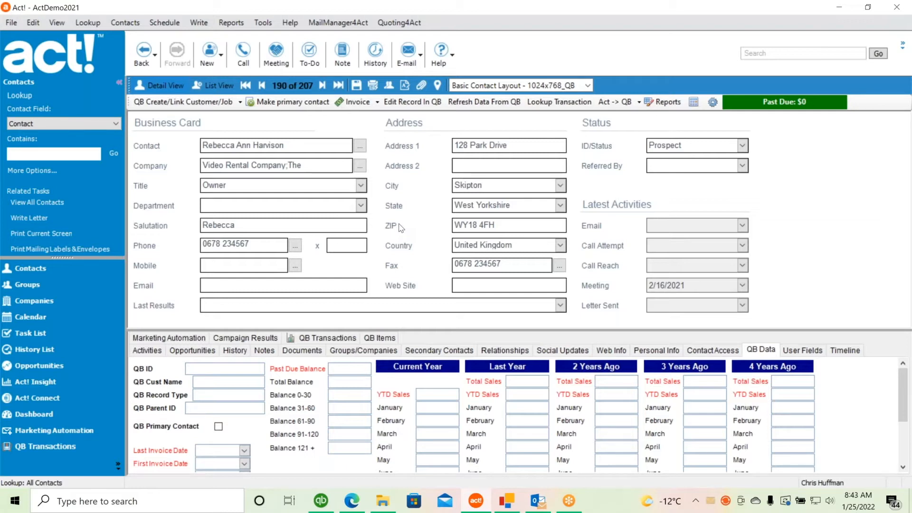
- Open the Create / Link Customer/Job choice from the QB toolbar for this contact
left_click(181, 104)
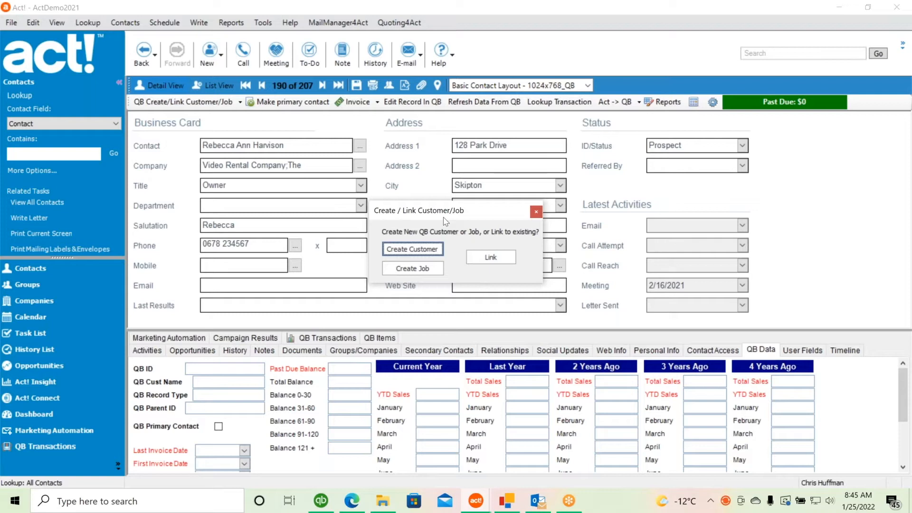
- Start a new QuickBooks customer, find the misplaced ';The' in its name, and cancel
left_click(411, 252)
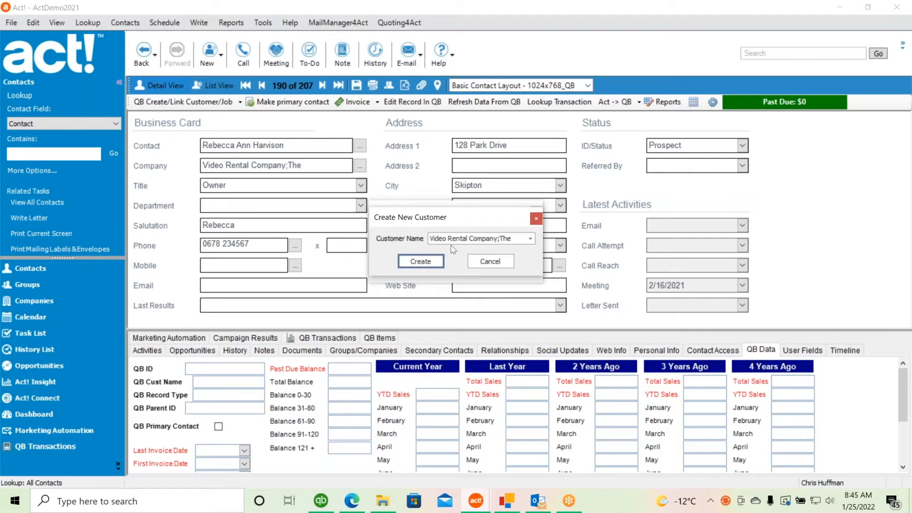
left_click(454, 240)
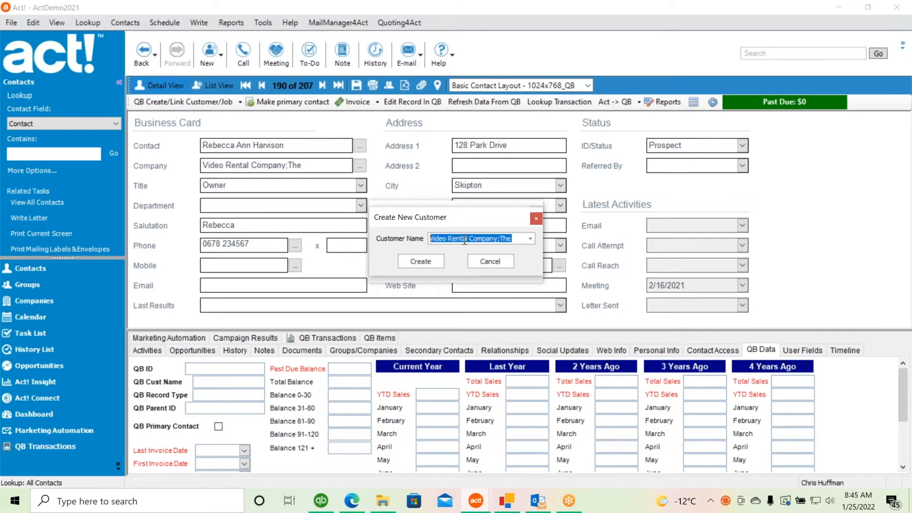
left_click(514, 238)
key("shift+Left")
key("shift+Left")
key("shift+Left")
key("shift+Left")
key("shift+Left")
left_click(492, 264)
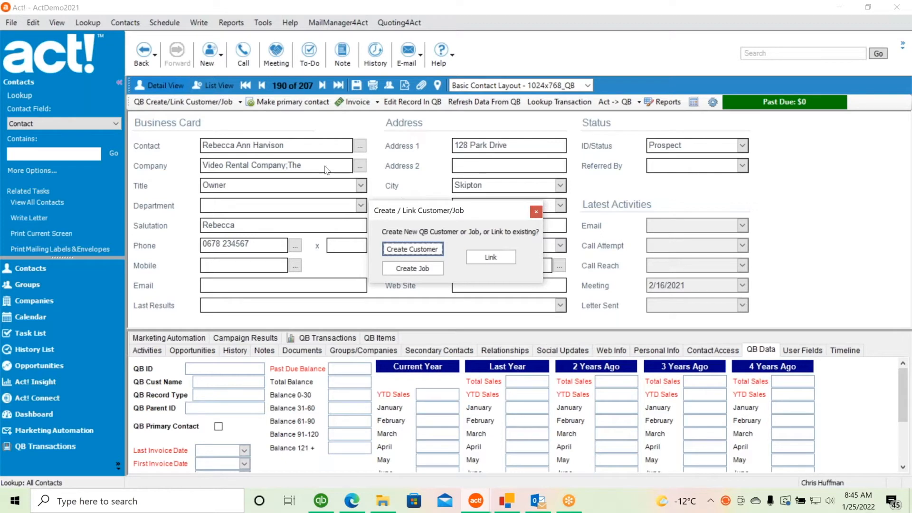
left_click(536, 212)
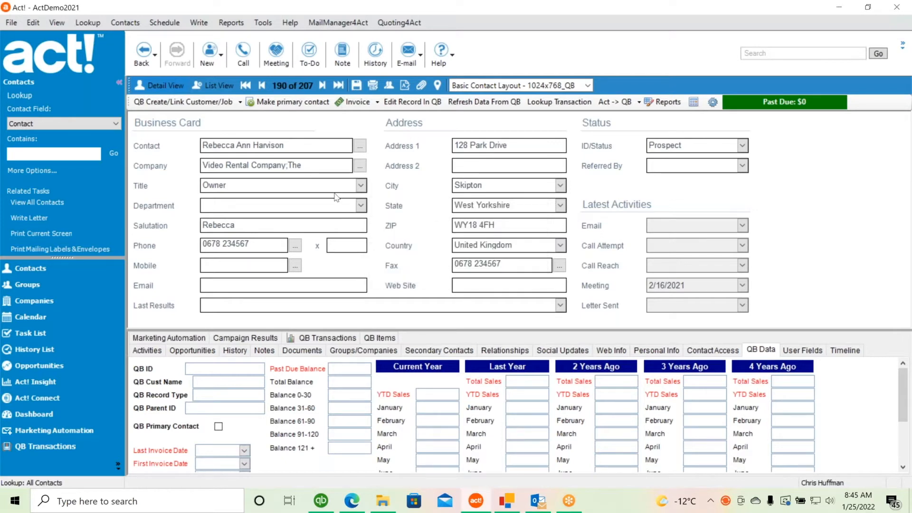
- Change the Company field to 'The Video Rental Company' and save the contact record
left_click(321, 171)
key("BackSpace")
key("BackSpace")
key("BackSpace")
key("BackSpace")
key("Home")
type("The")
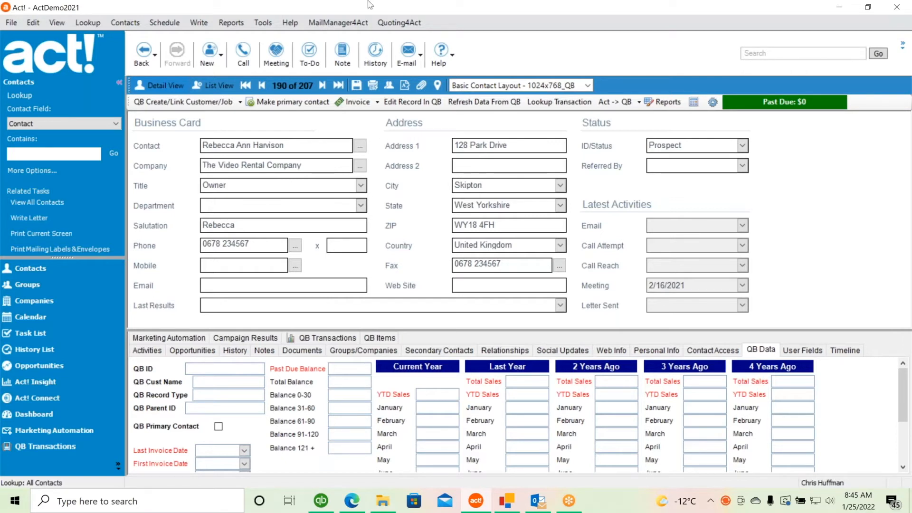
left_click(357, 86)
- Create 'The Video Rental Company' as a new QuickBooks customer through Create / Link Customer/Job
left_click(194, 103)
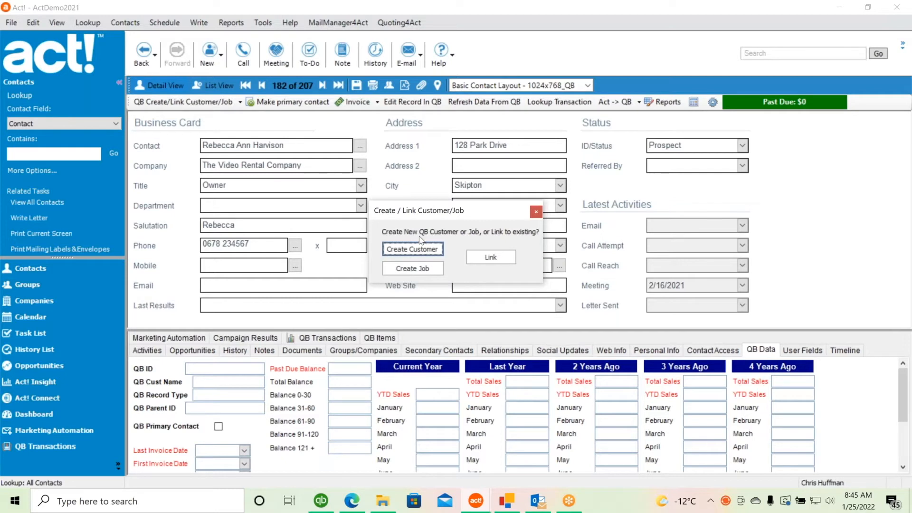
left_click(420, 252)
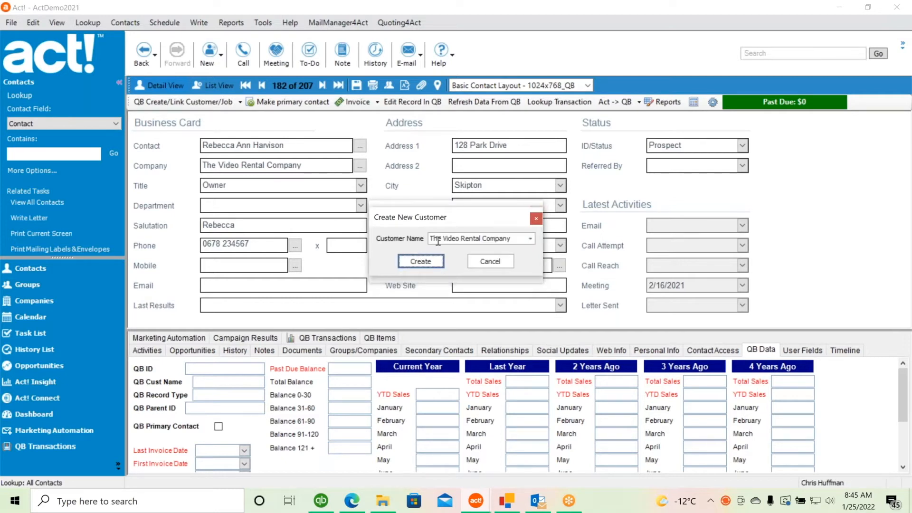
left_click(421, 261)
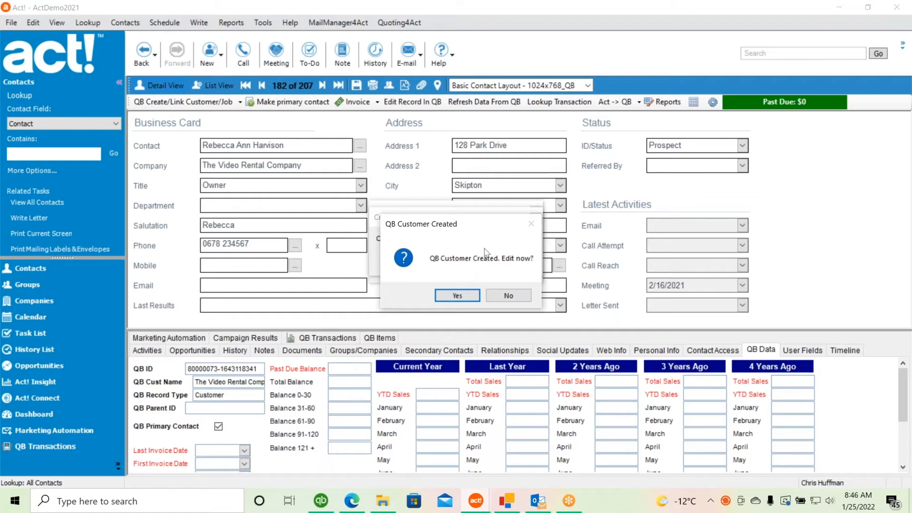
- Edit the new customer now: copy billing to shipping, title Ms, add the main e-mail, save
left_click(457, 295)
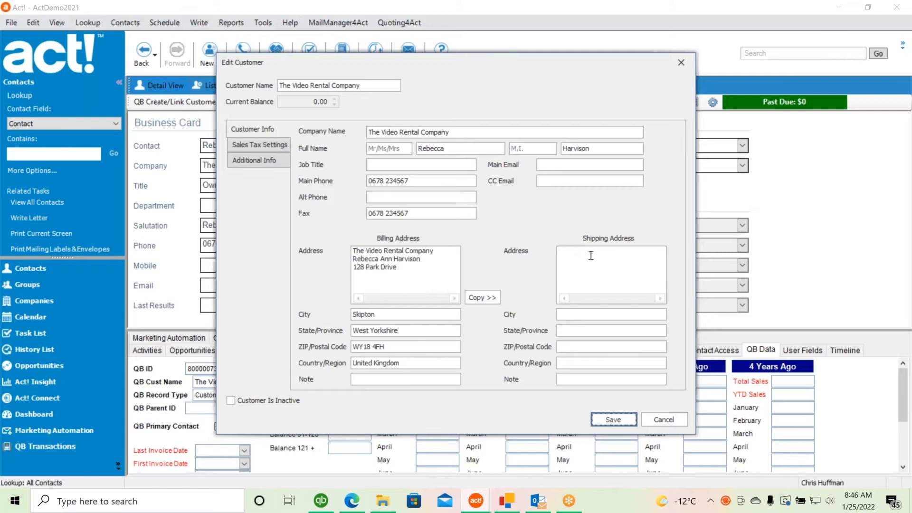
left_click(486, 299)
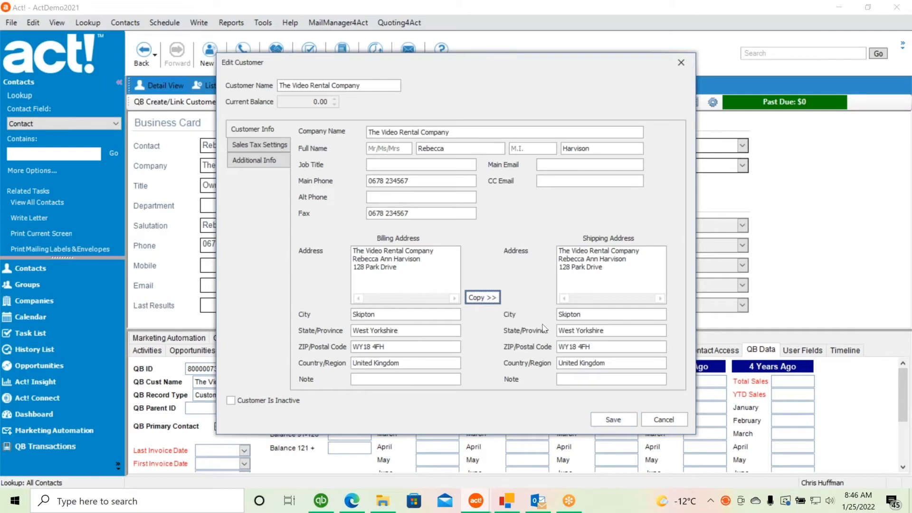
left_click(395, 149)
type("Ms")
key("Tab")
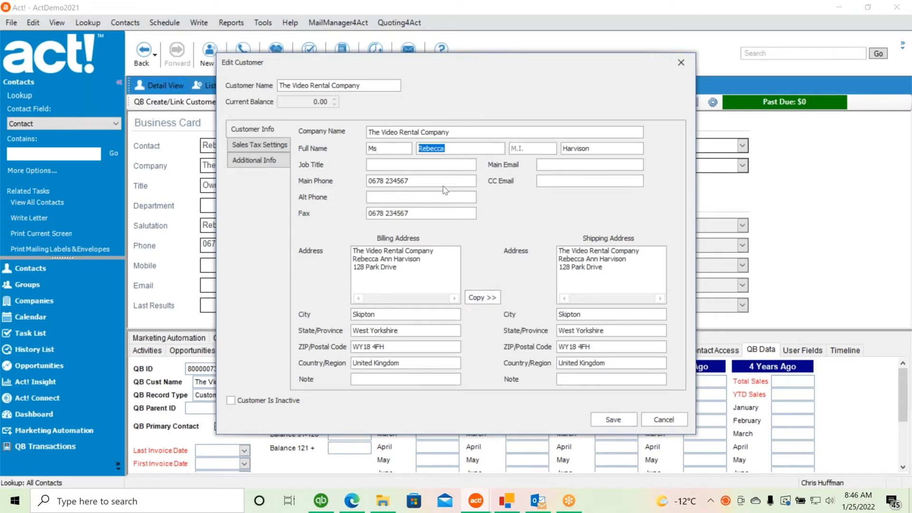
left_click(551, 164)
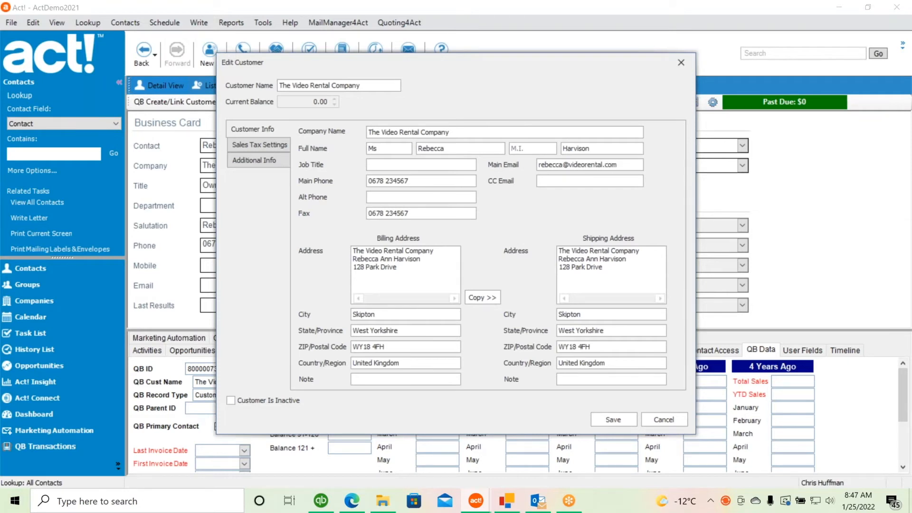
left_click(614, 419)
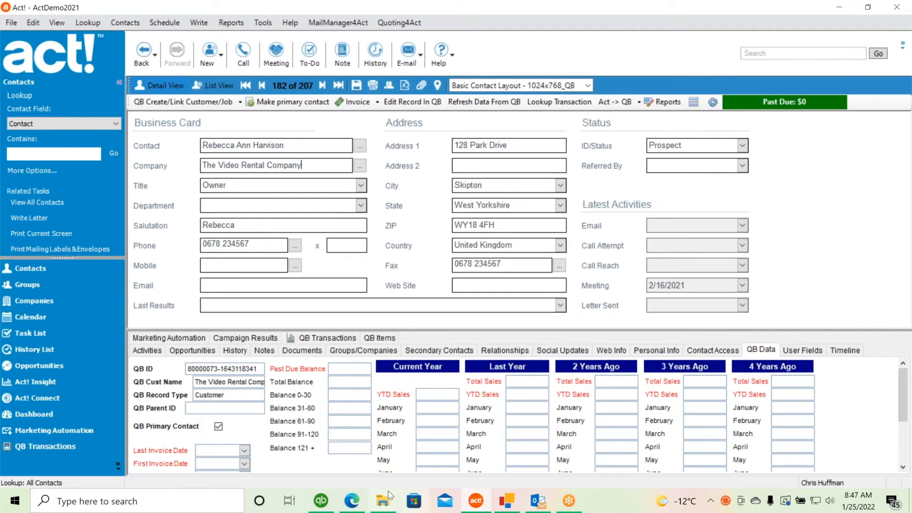
left_click(326, 504)
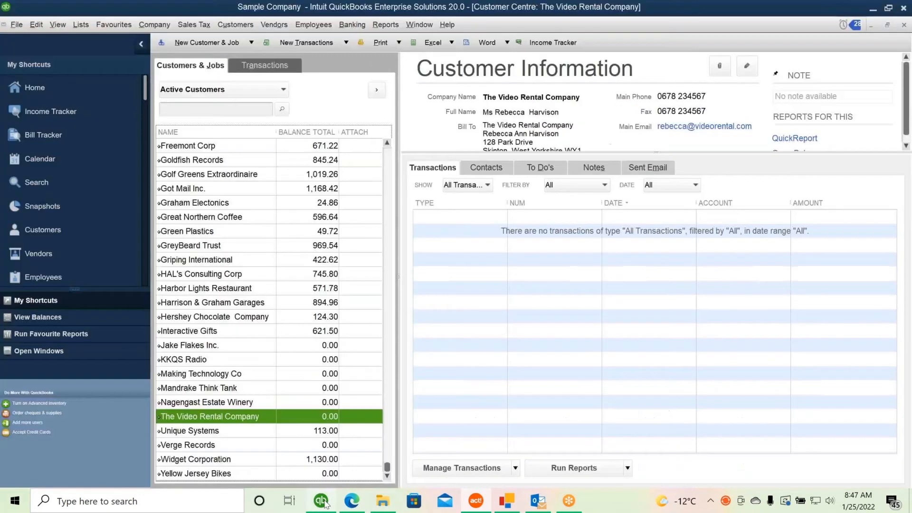
double_click(221, 420)
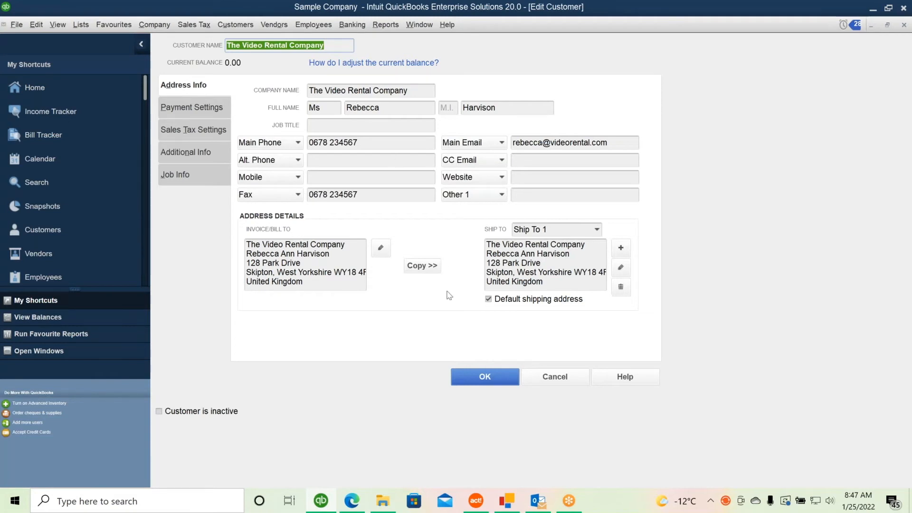
left_click(480, 376)
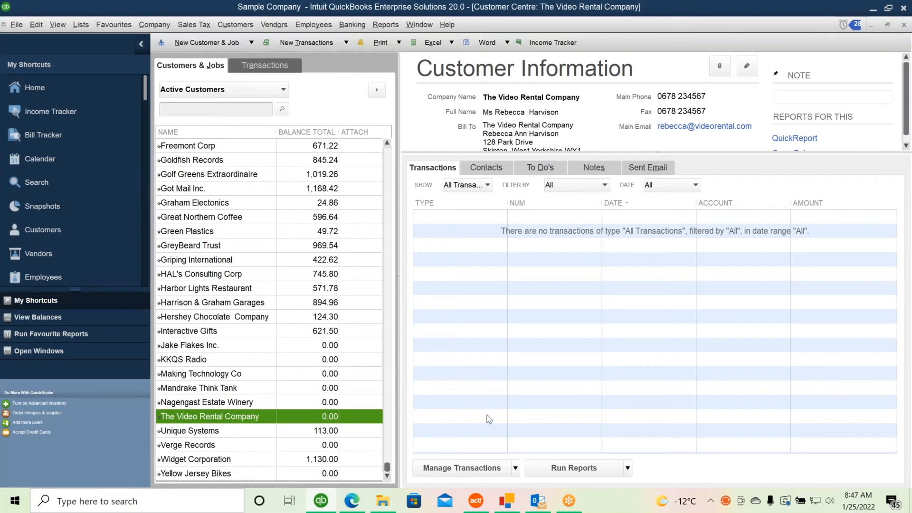
left_click(475, 505)
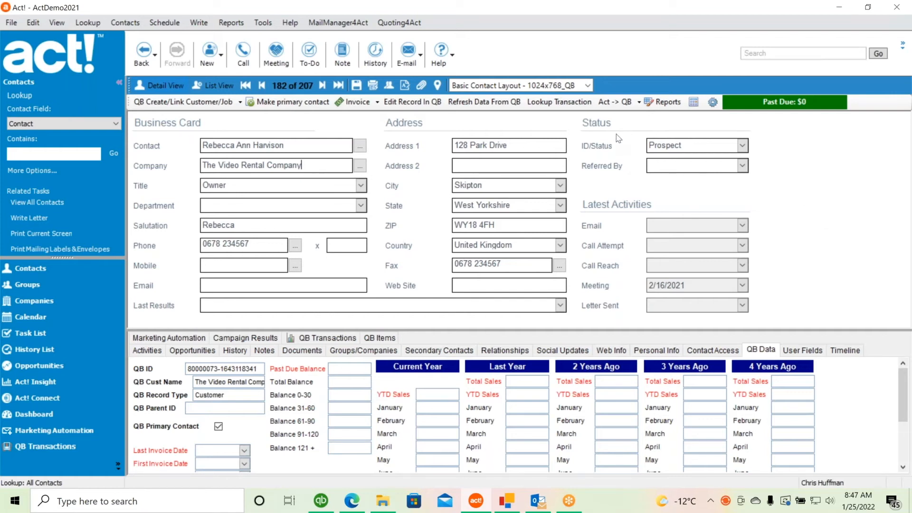
- Run a QB -> Act sync to pull the QuickBooks customer data into the contact
left_click(640, 103)
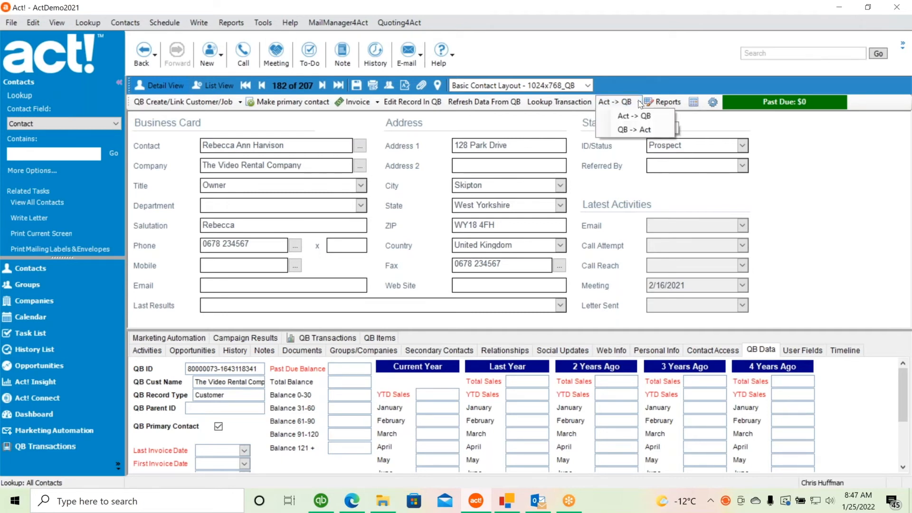
left_click(629, 128)
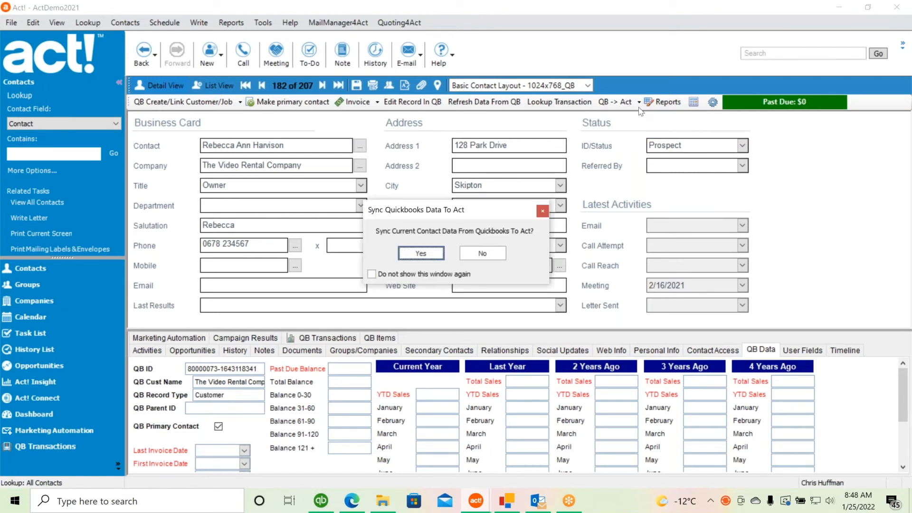
left_click(421, 255)
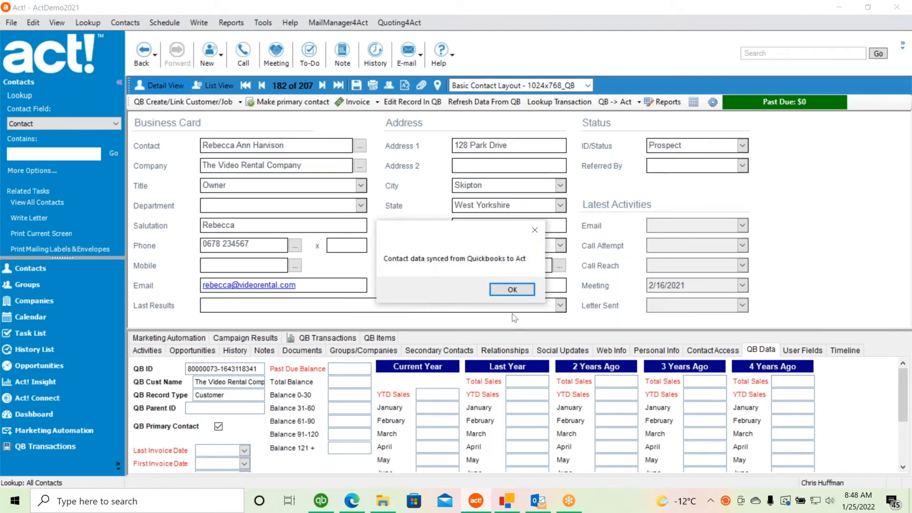
left_click(512, 289)
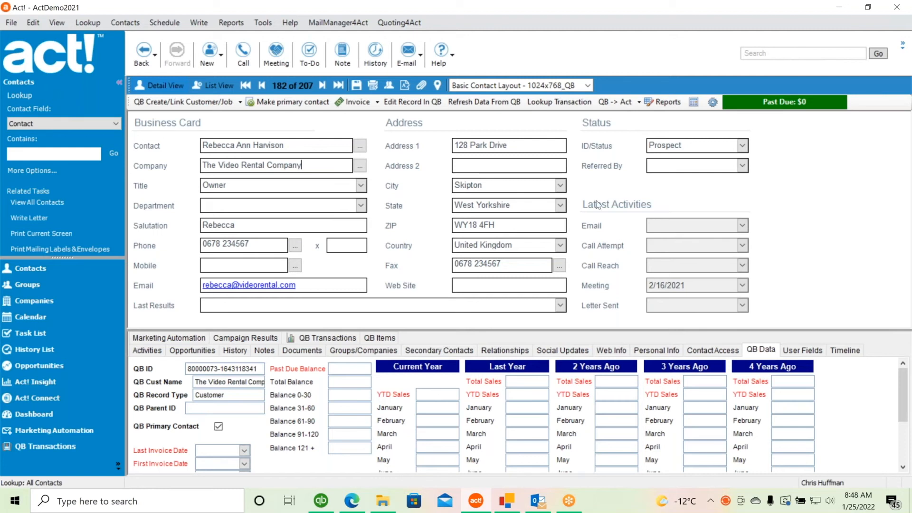
- Replace the street name in the contact's Address 1 field with the new street name
left_click(517, 146)
left_click_drag(517, 147, 474, 148)
type("Park Place Drive")
key("Tab")
- Run an Act -> QB sync to push the contact's details to QuickBooks
left_click(639, 102)
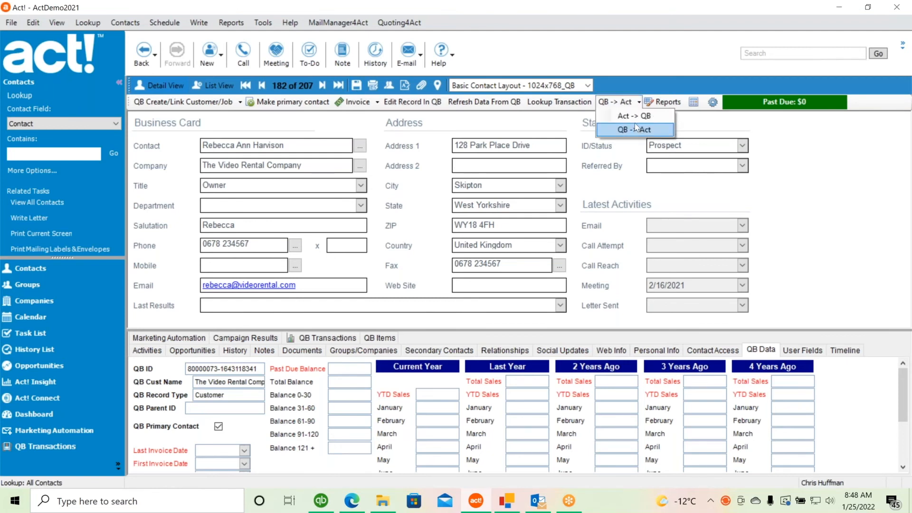
left_click(637, 117)
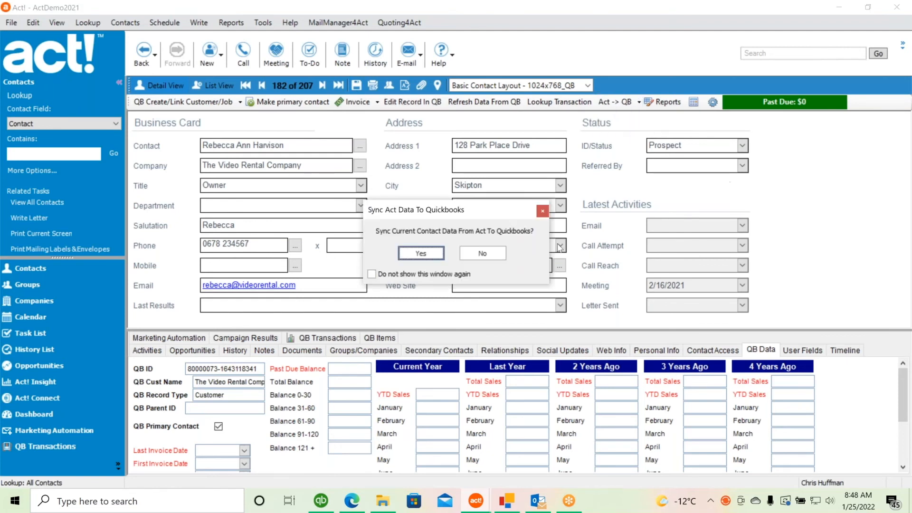
left_click(421, 253)
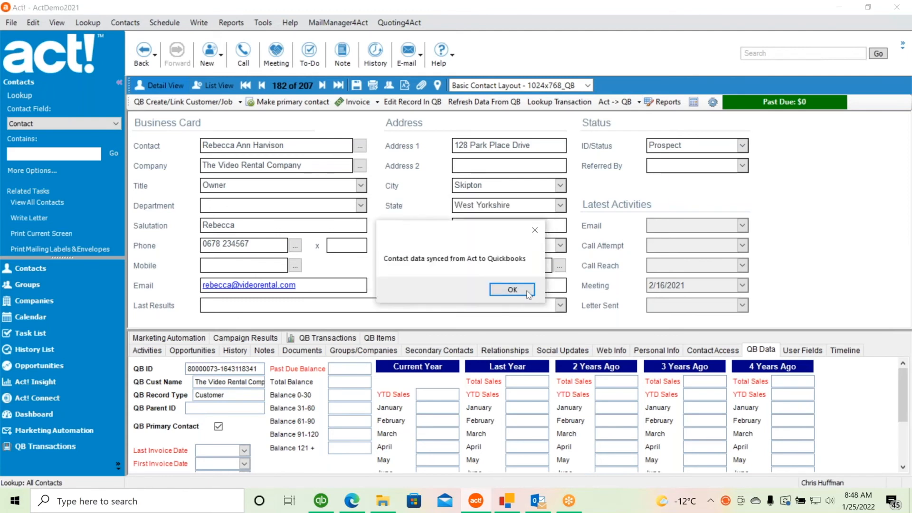
left_click(512, 289)
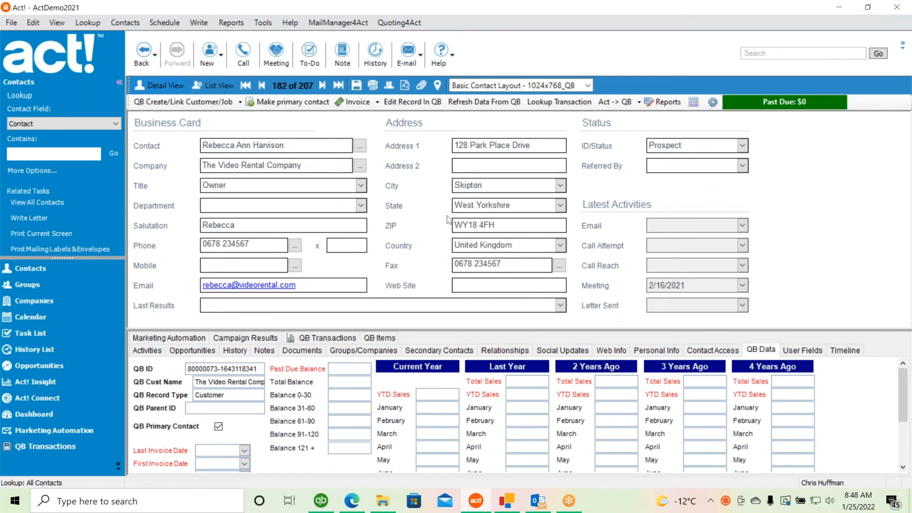
- In the linked QuickBooks customer, copy the updated billing address to shipping and save
left_click(412, 102)
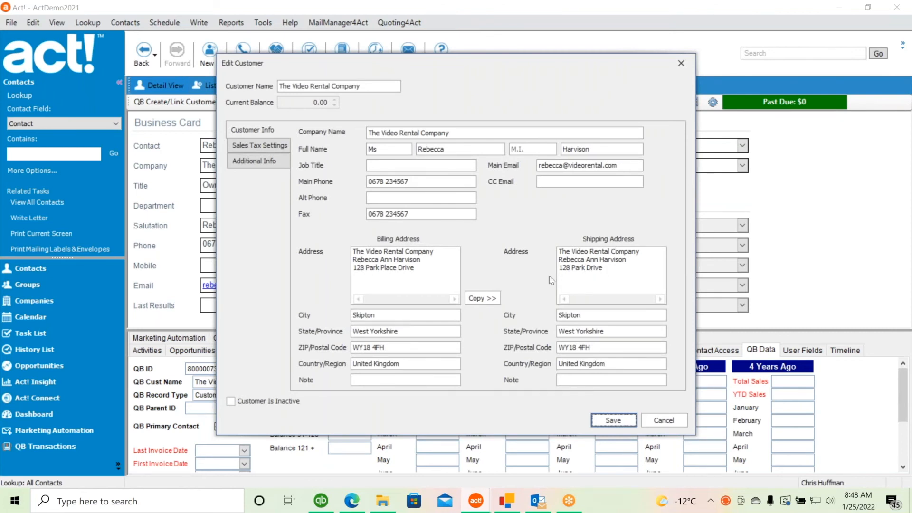
left_click(484, 298)
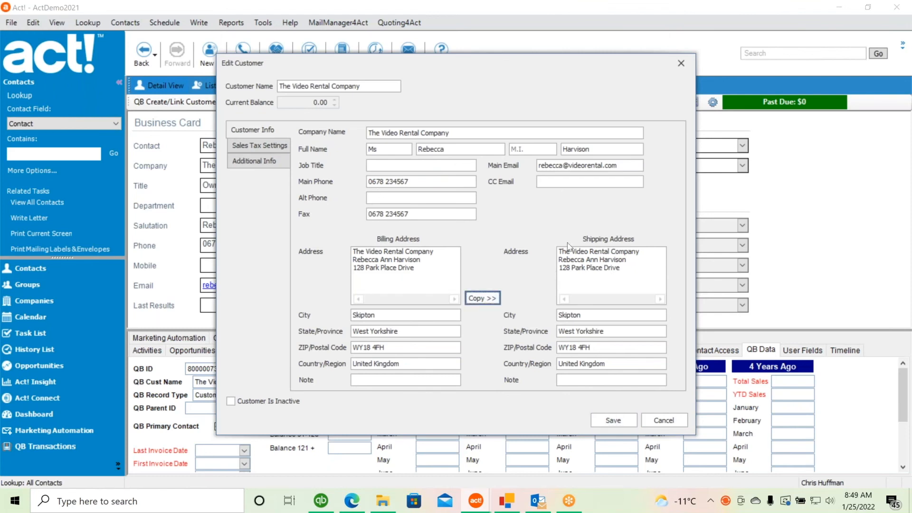
left_click(620, 420)
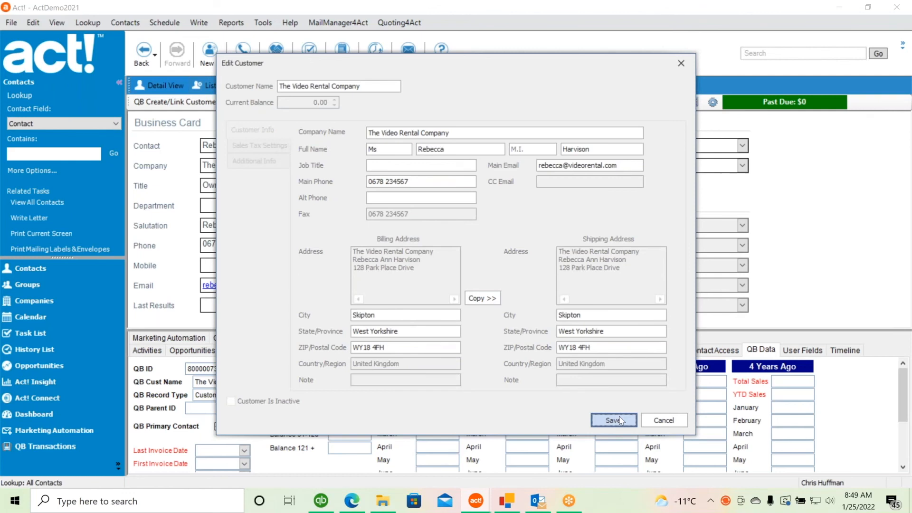